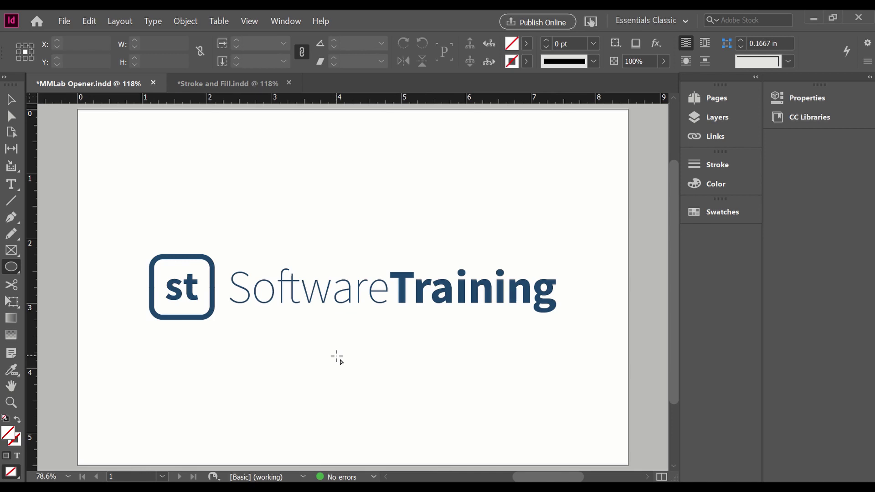
- In the Stroke and Fill document, draw an unfilled ellipse about 2.79 × 2.26 in on the page's left
click(254, 87)
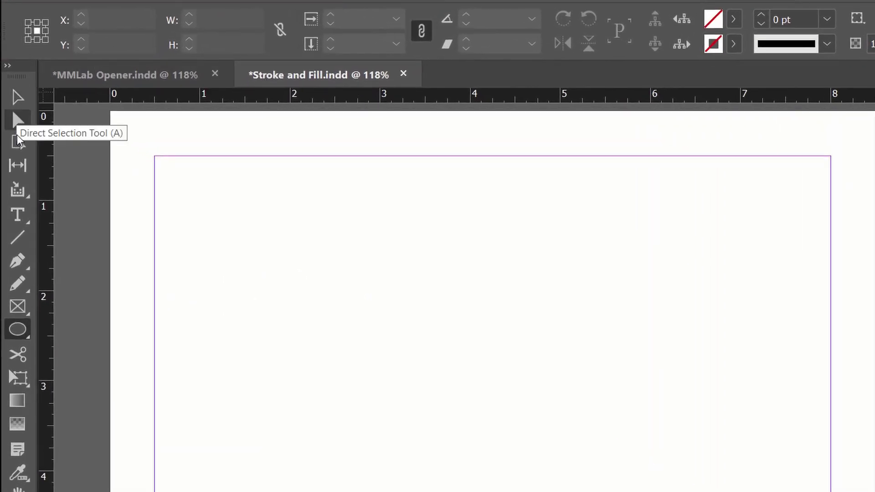
click(22, 331)
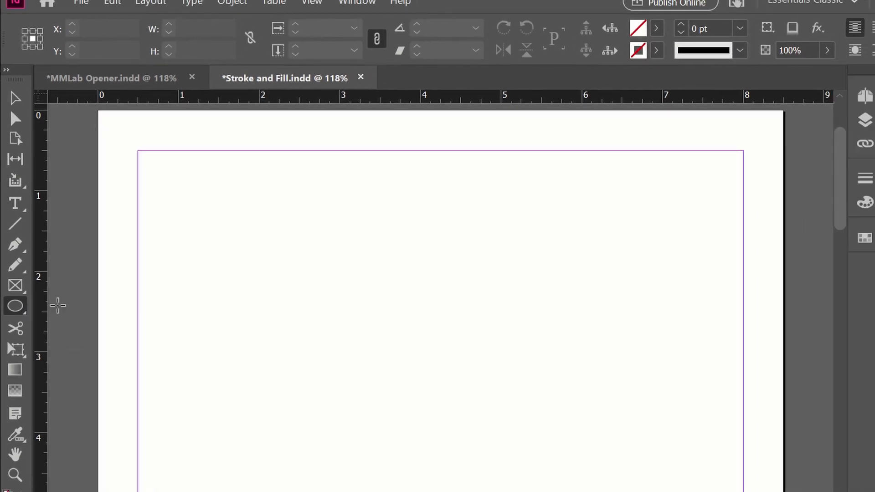
drag(146, 241, 323, 384)
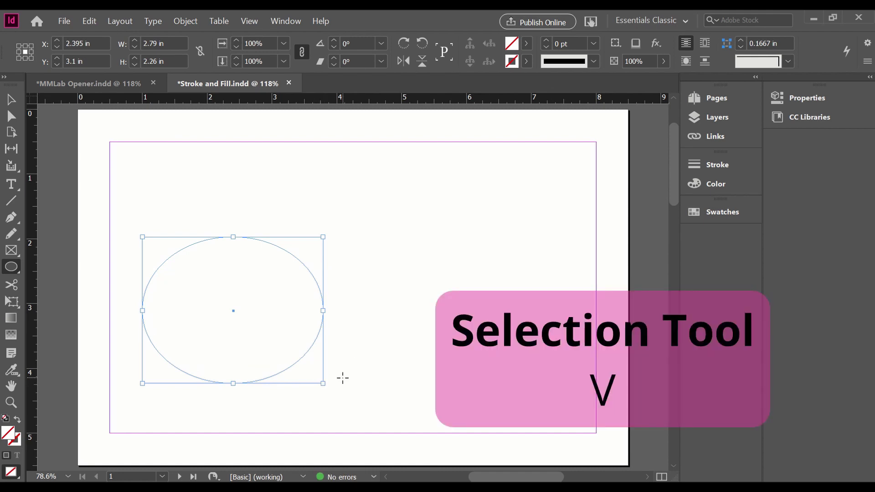
- Deselect the new ellipse and toggle Preview mode on and off to check it
key(v)
click(343, 378)
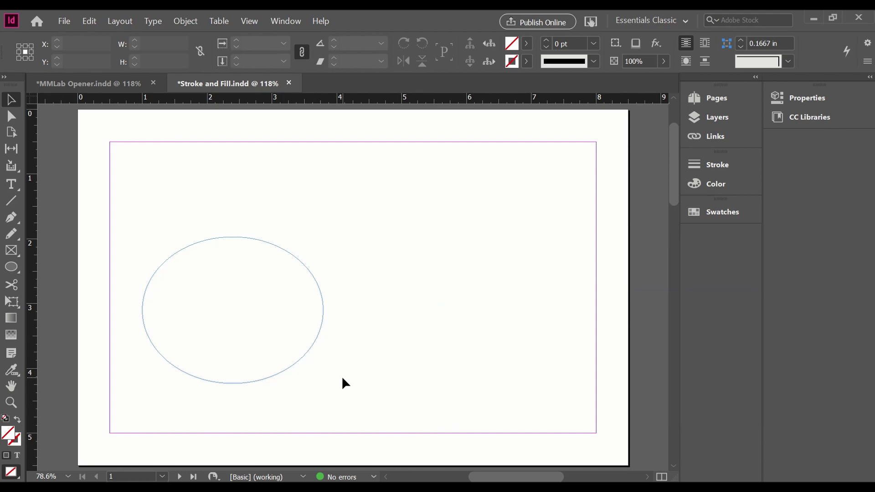
key(w)
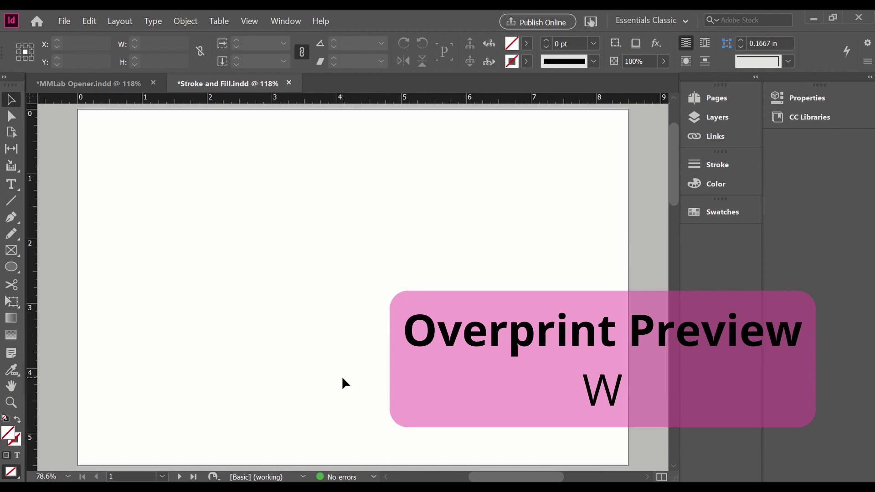
key(w)
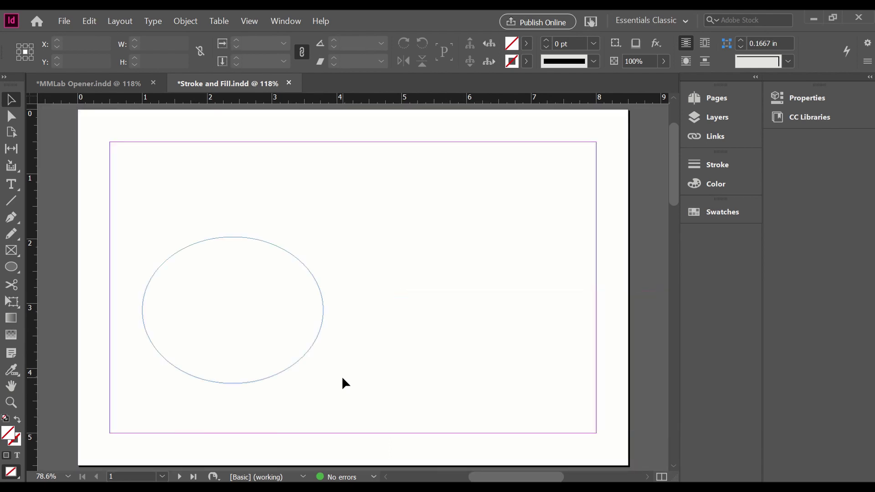
- Fill the ellipse with dark blue 1f466b
click(308, 352)
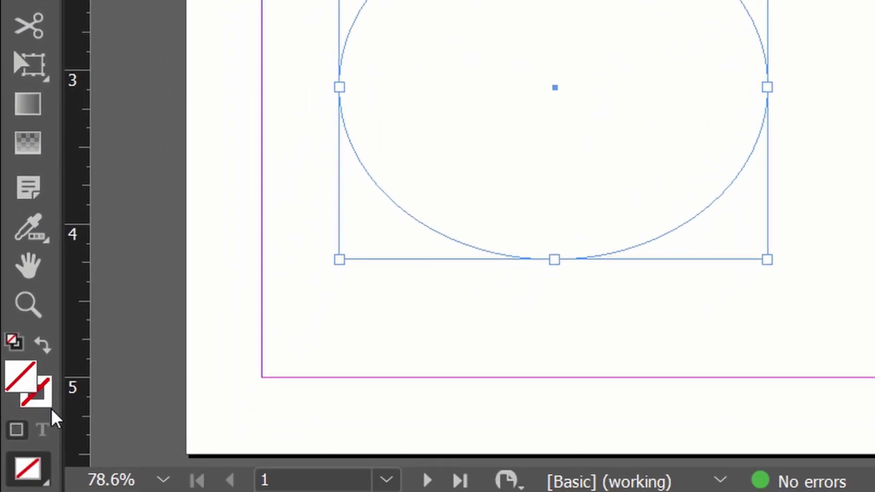
double_click(15, 372)
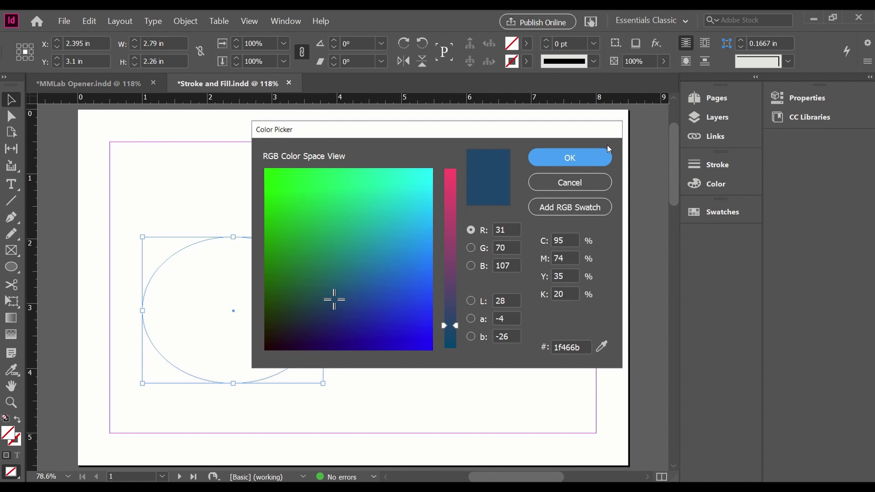
click(595, 161)
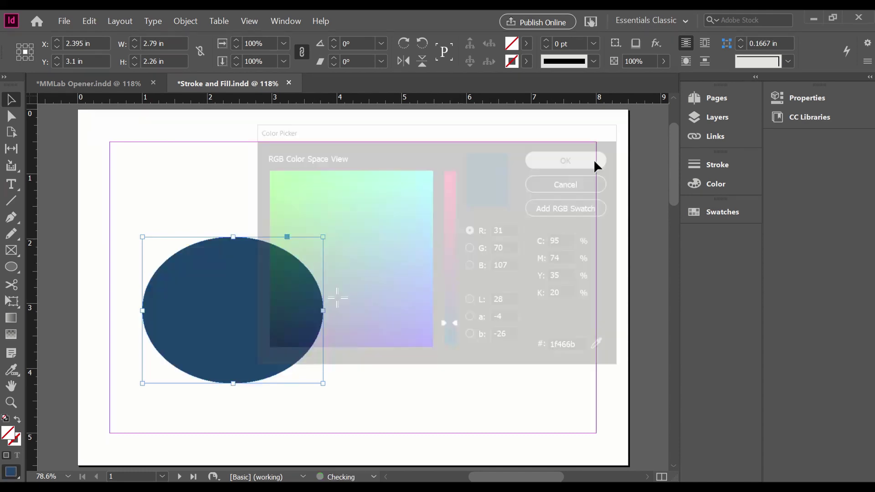
- Give the ellipse a pure black 1 pt stroke, then deselect and preview the page
double_click(19, 440)
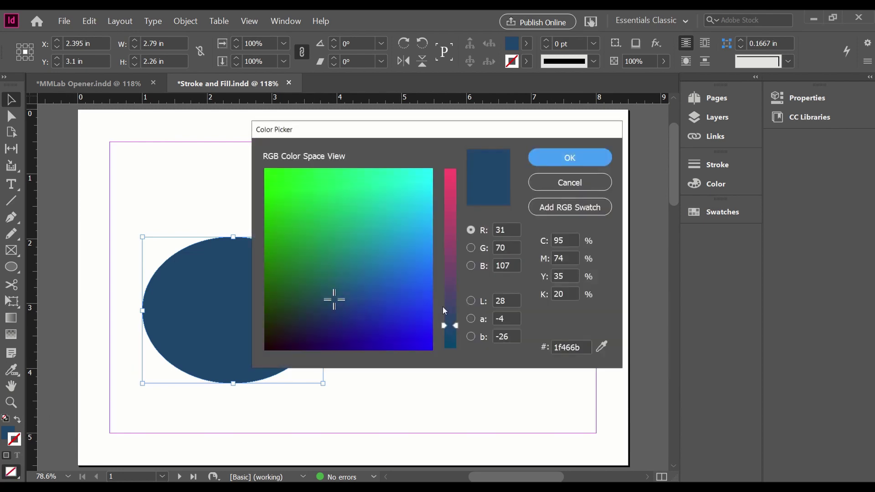
drag(453, 326, 453, 351)
drag(339, 309, 248, 362)
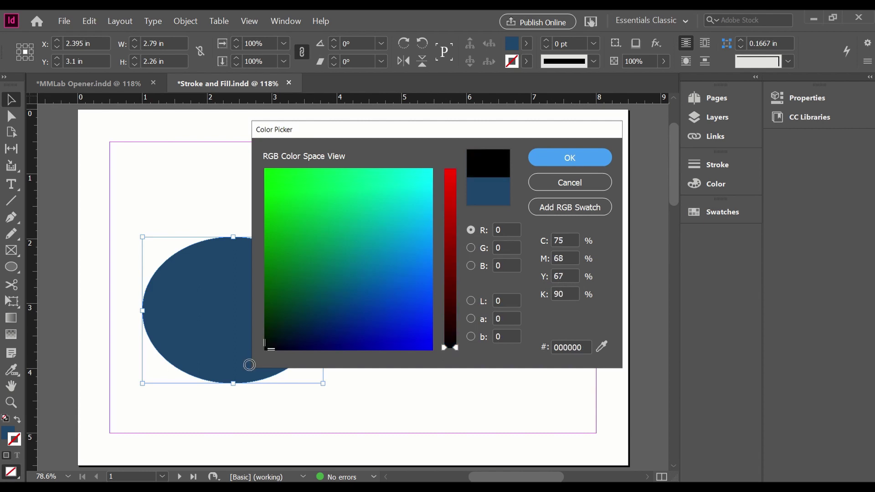
click(608, 156)
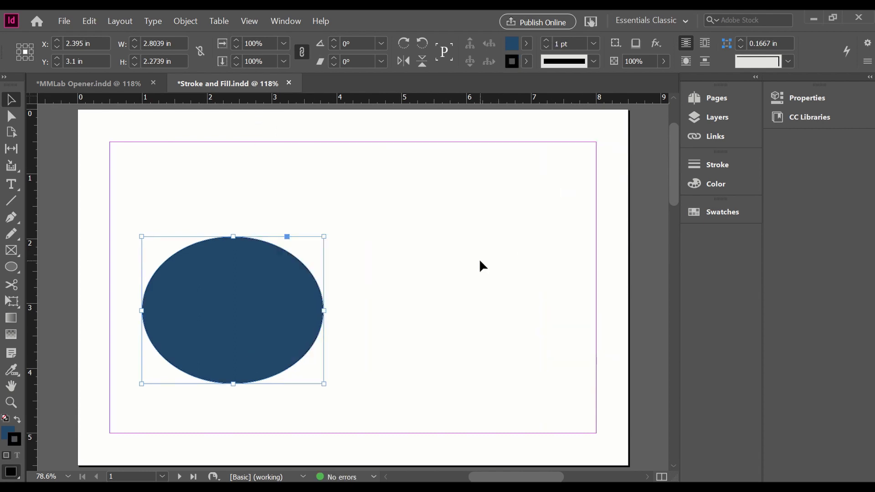
click(418, 274)
key(w)
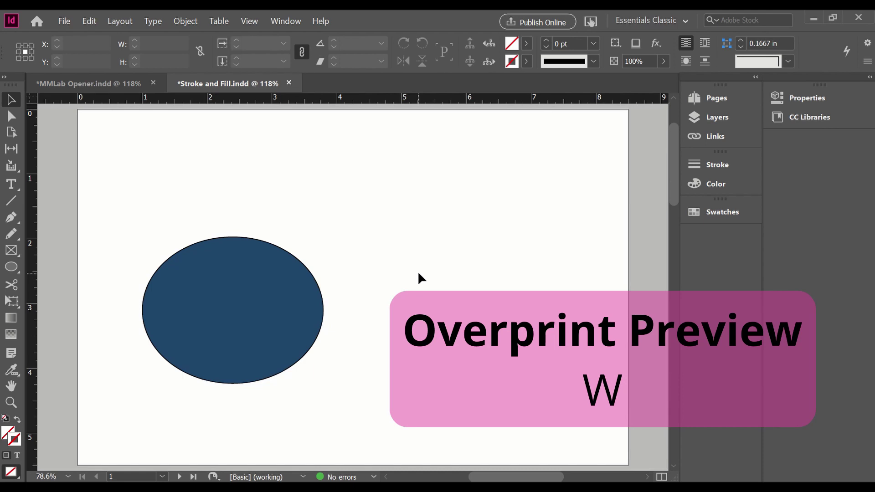
- Change the ellipse's fill to the Carefree Blue swatch
key(w)
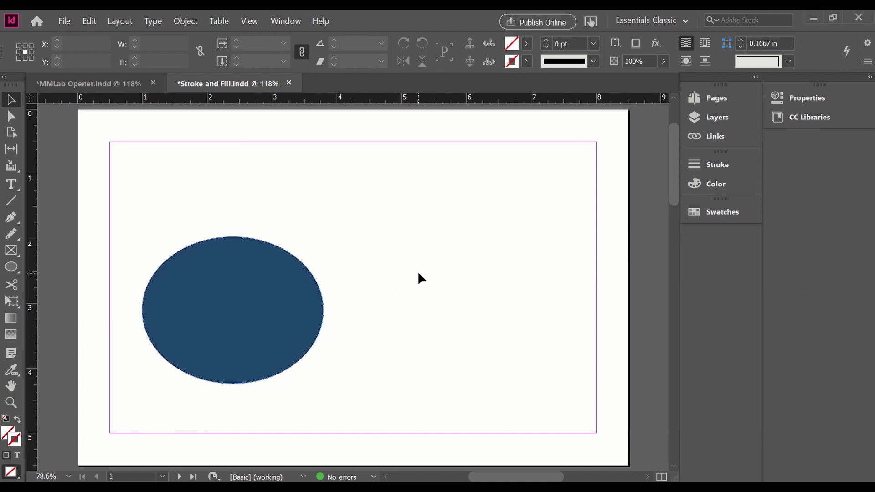
click(280, 288)
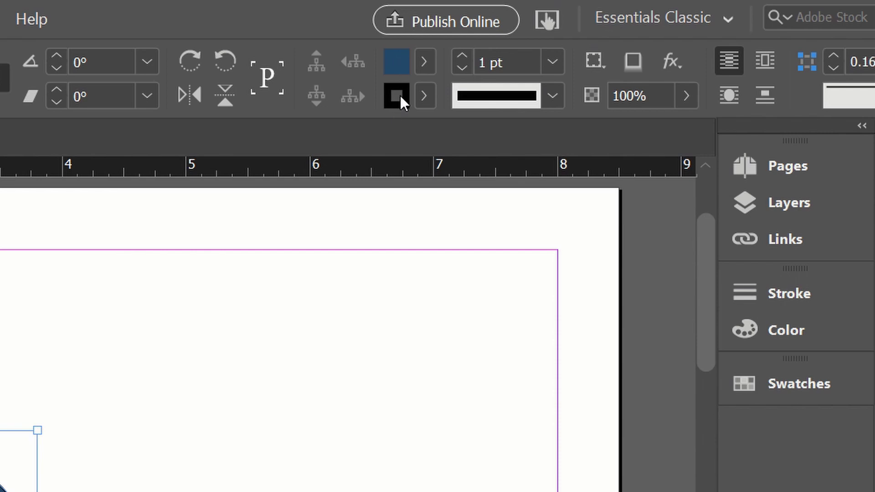
click(425, 62)
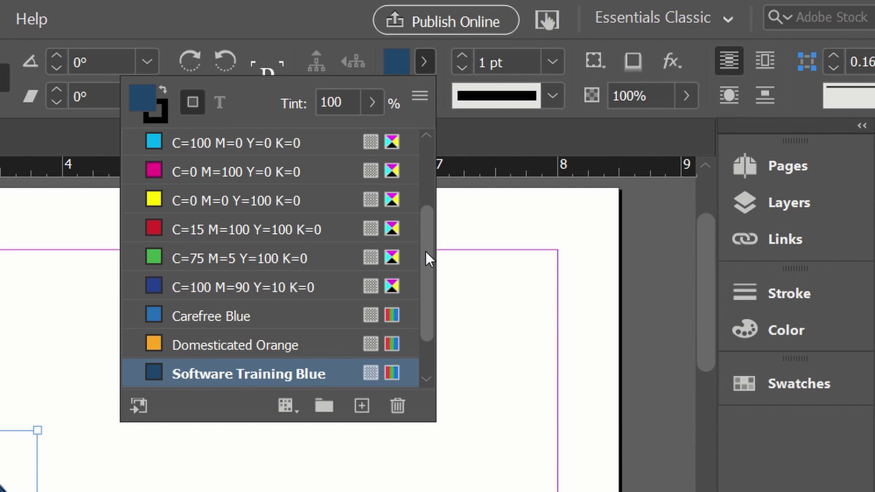
drag(426, 256, 450, 201)
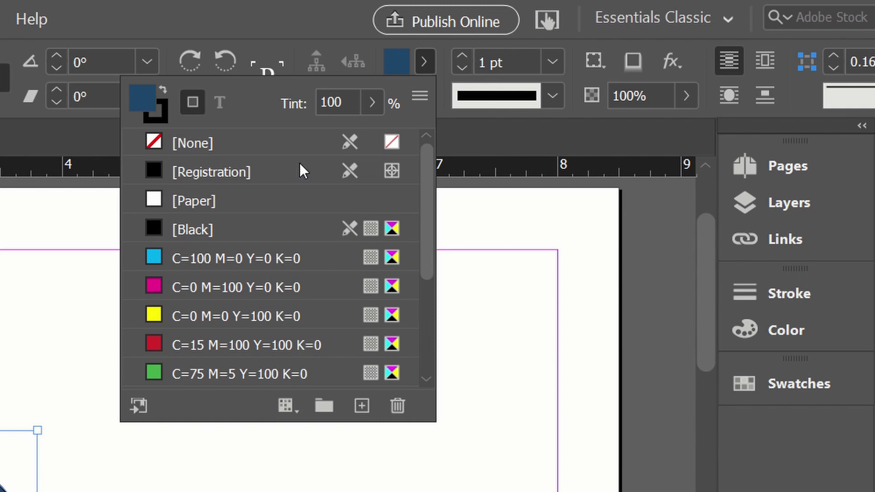
scroll(258, 234, down, 3)
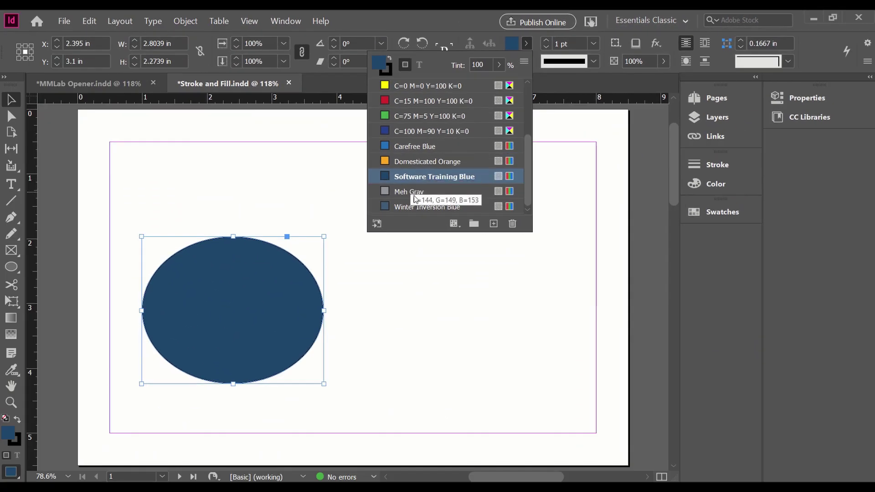
click(433, 146)
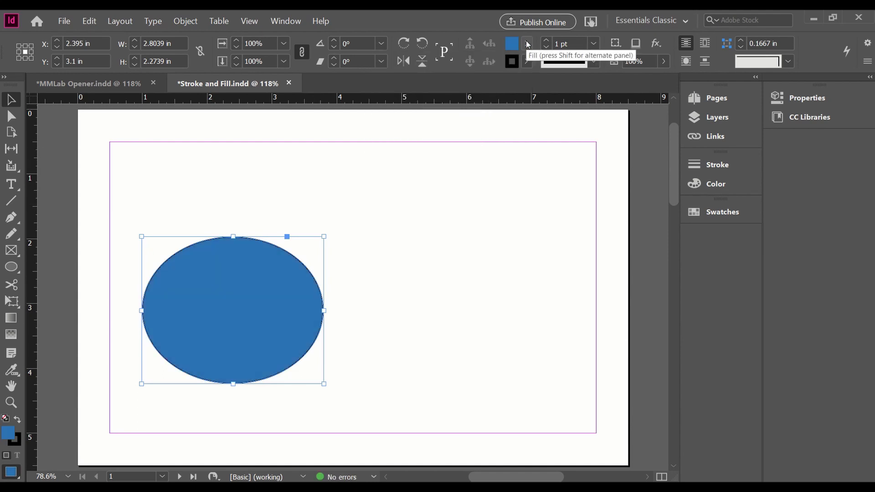
- Apply the Meh Gray swatch to the ellipse's stroke, then deselect and preview
click(527, 61)
scroll(466, 153, down, 3)
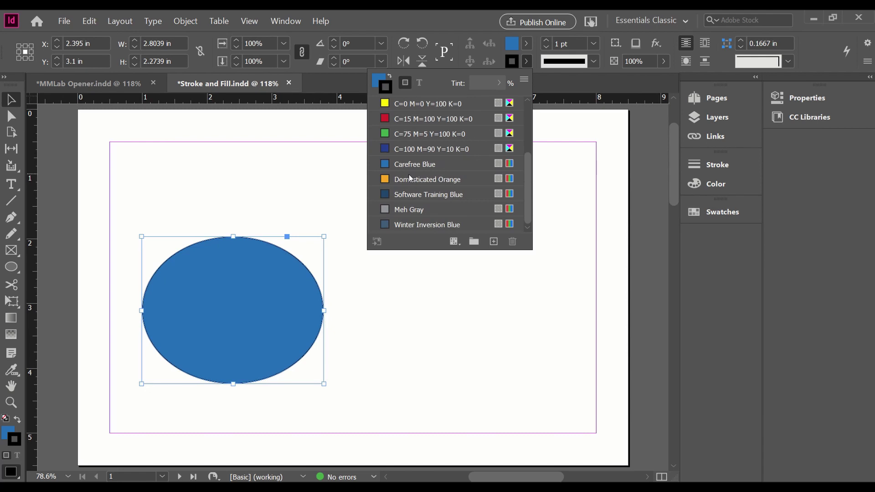
click(406, 209)
click(577, 206)
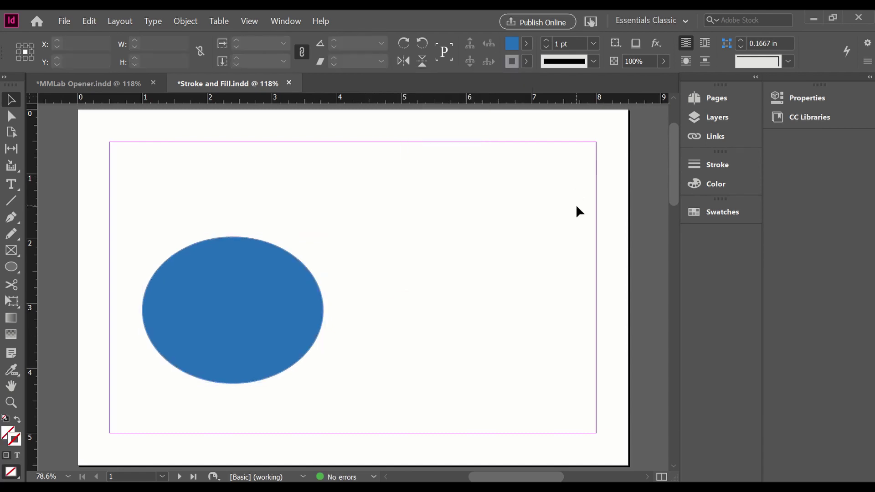
key(w)
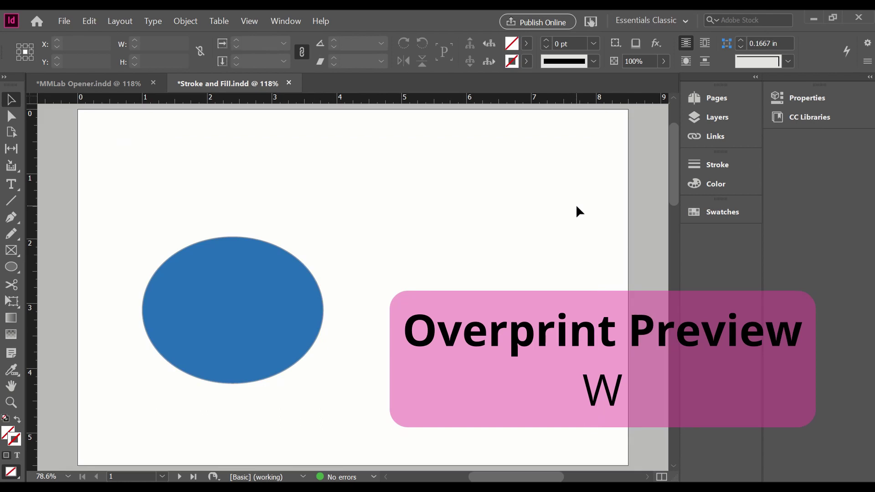
- Show the Properties panel with the Letter - Half 8.5 × 5.5 in document and 0.5 in margins
key(w)
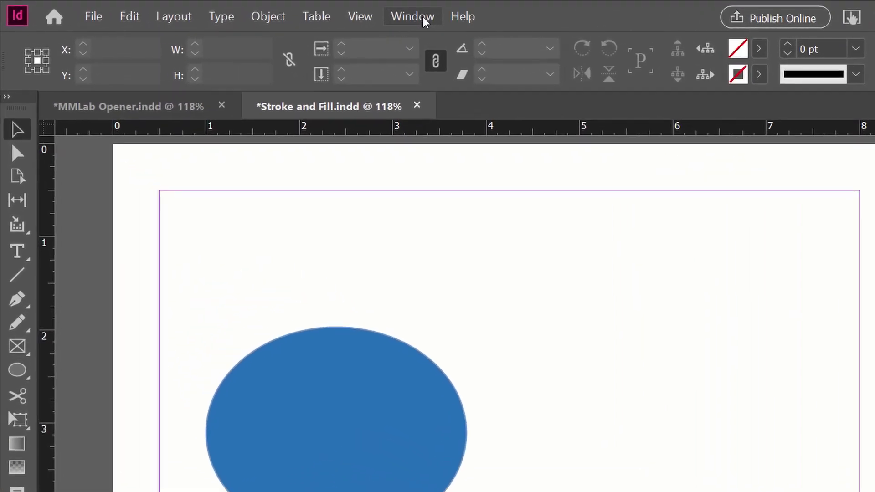
click(423, 20)
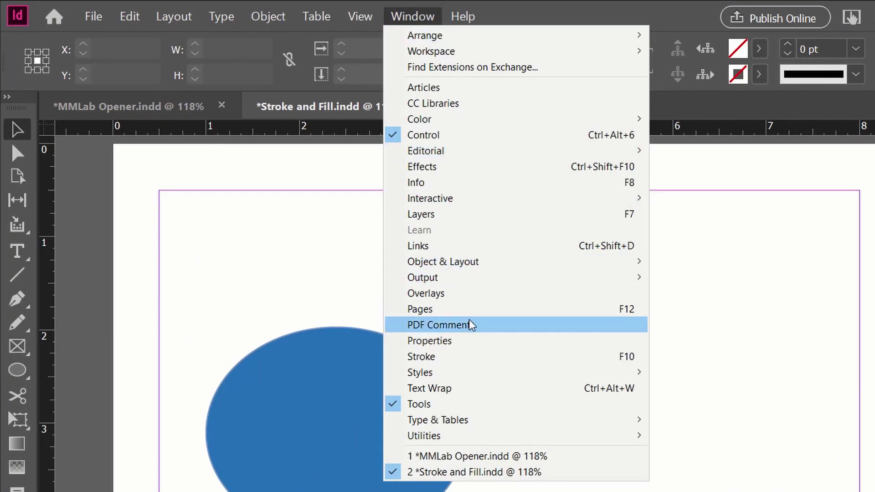
click(446, 341)
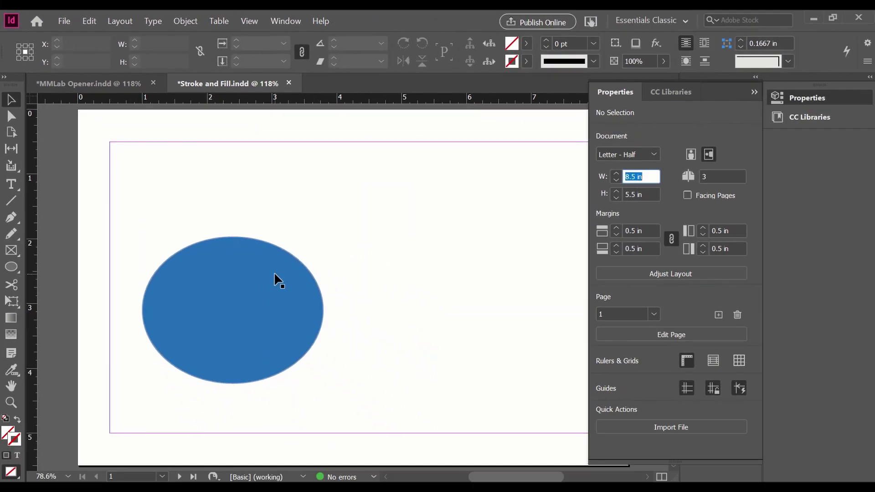
- Check the ellipse's fill swatch, then raise its gray stroke weight to 7 pt
click(274, 272)
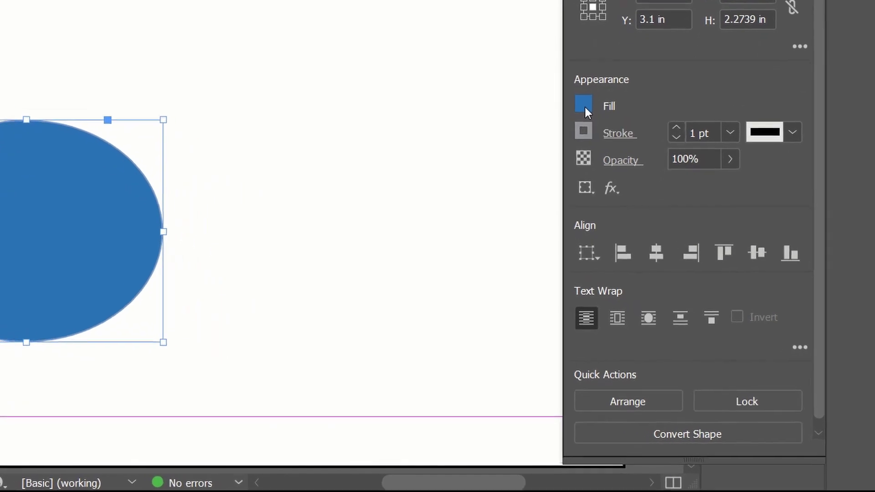
click(584, 106)
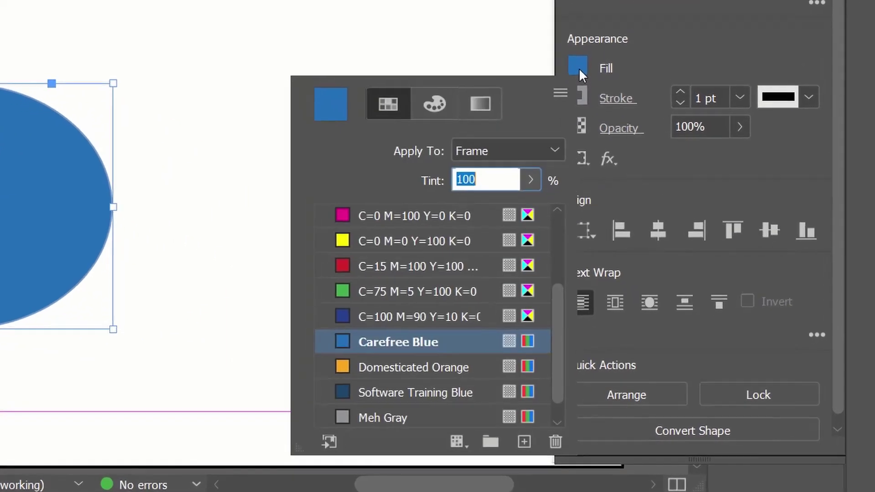
scroll(446, 287, down, 1)
scroll(445, 286, up, 4)
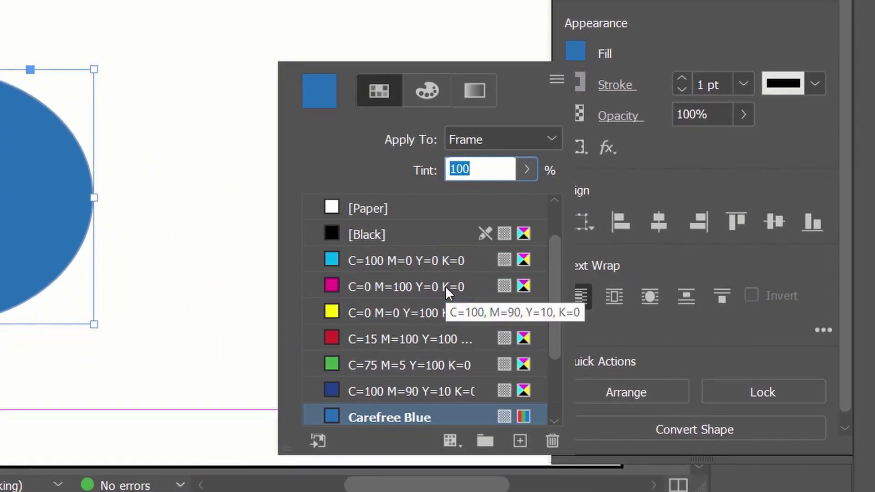
scroll(446, 286, down, 4)
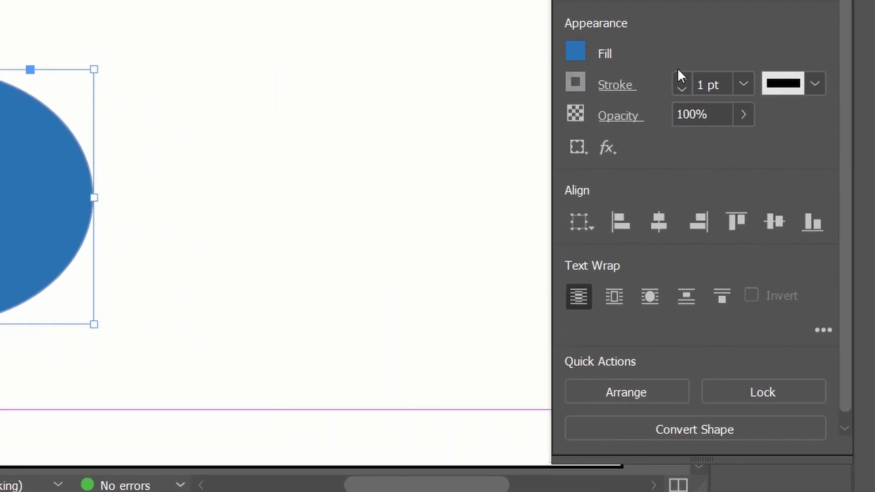
click(681, 80)
click(681, 81)
click(681, 81)
click(681, 81)
click(681, 81)
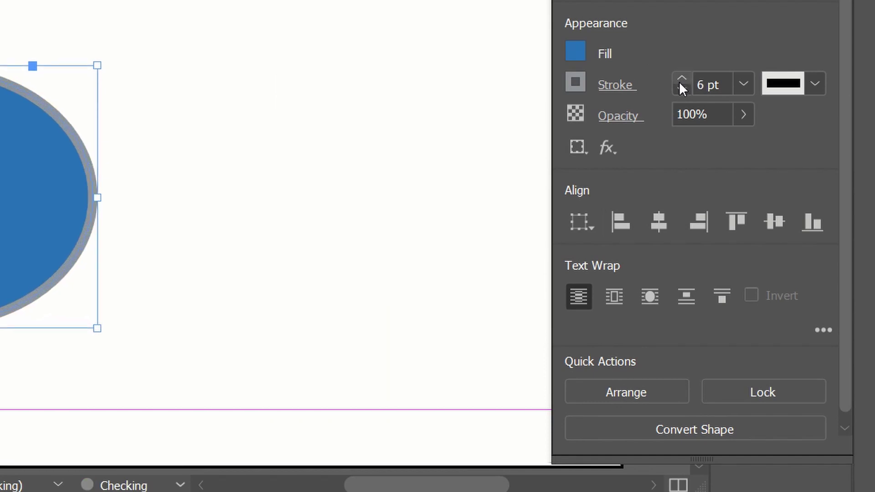
click(681, 81)
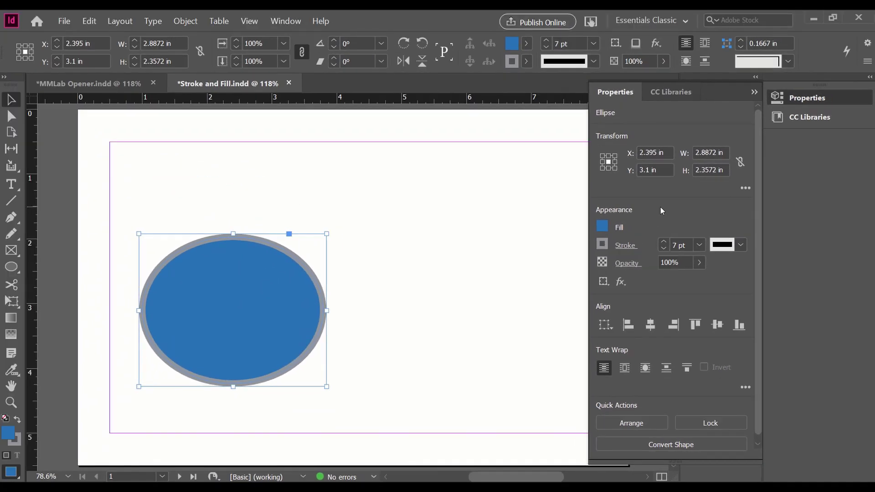
- Collapse the Properties panel, deselect, and toggle Preview to inspect the thick outline
click(755, 91)
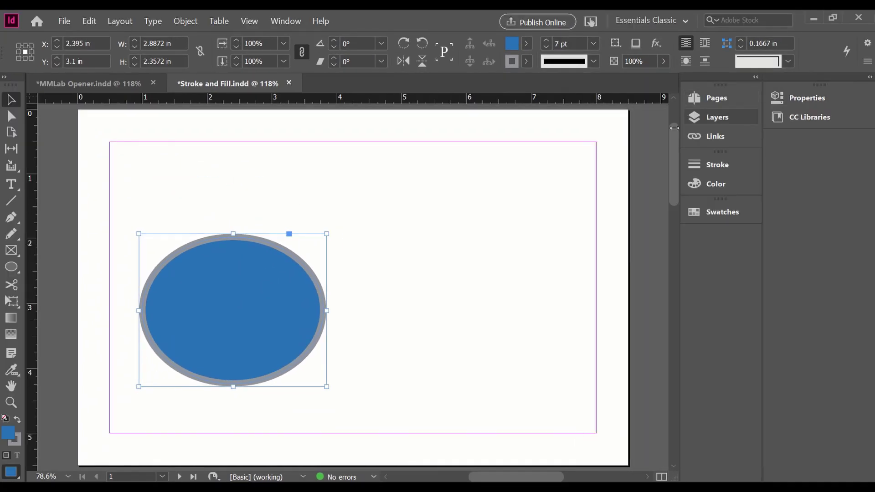
click(436, 200)
key(w)
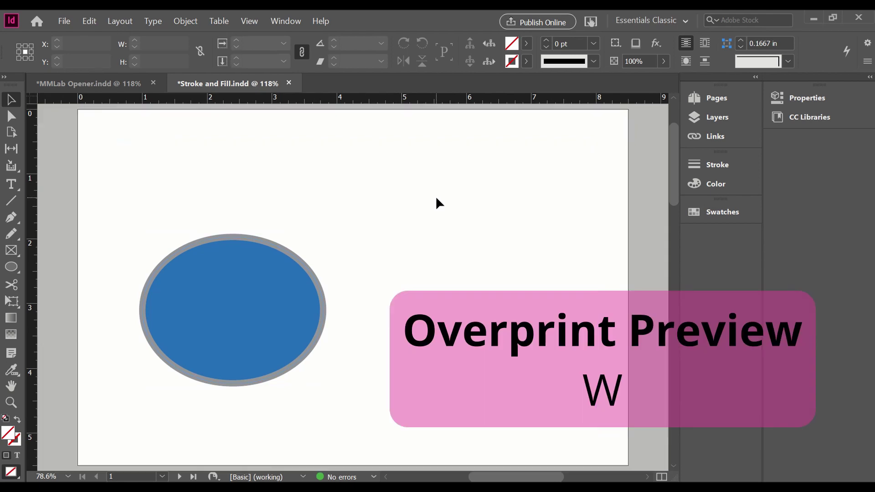
key(w)
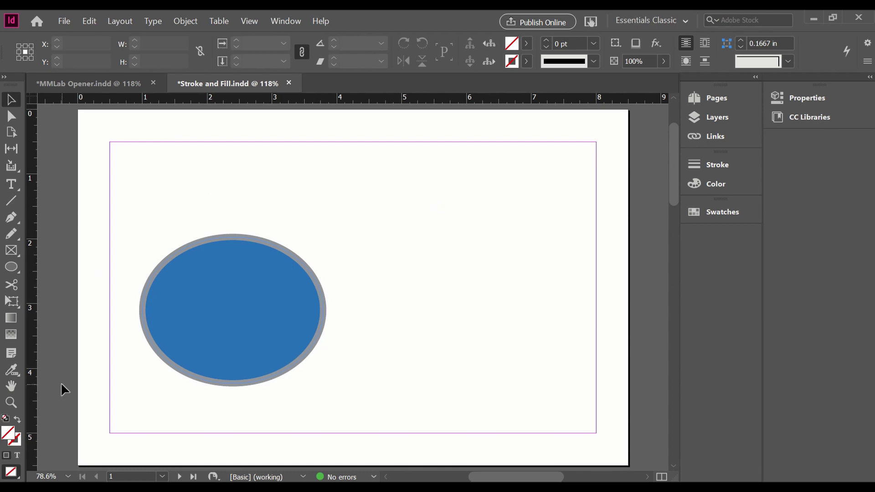
- Set the default fill to blue and the default stroke to pure black for new shapes
double_click(9, 435)
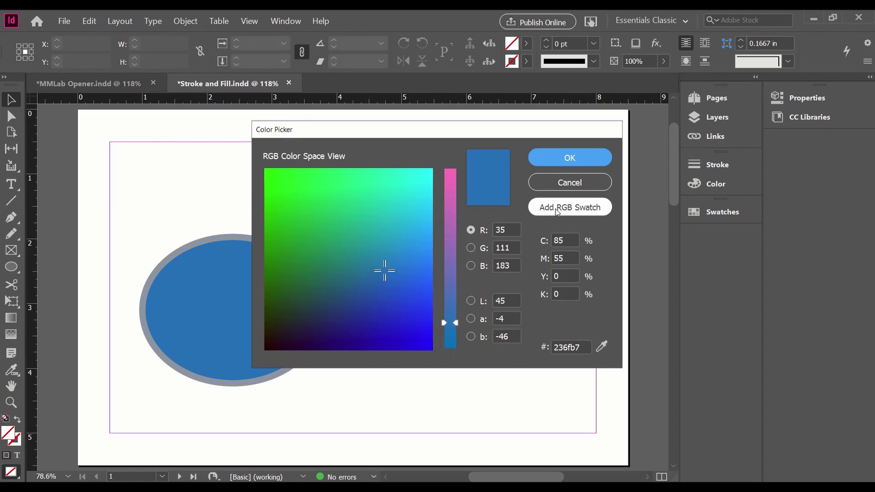
click(600, 155)
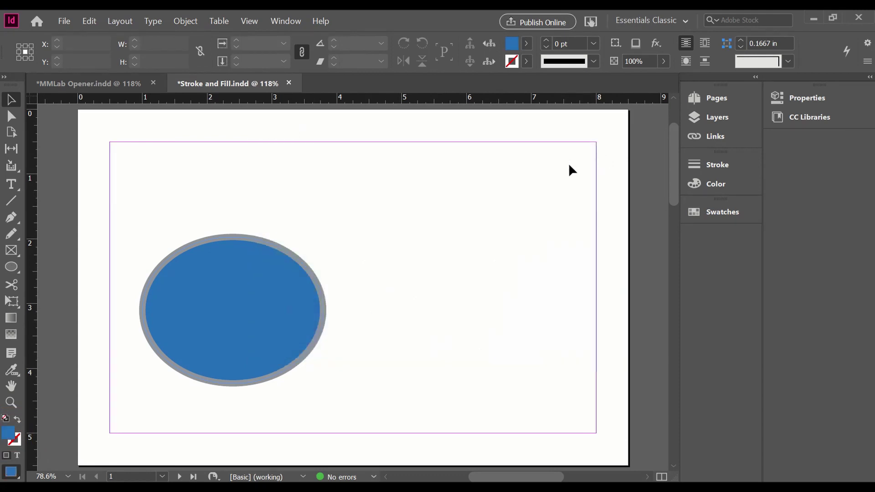
double_click(19, 441)
drag(385, 270, 235, 374)
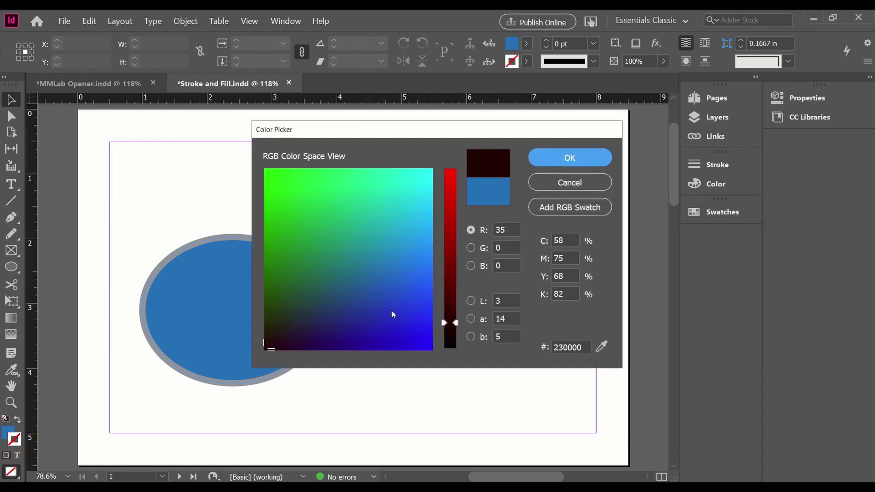
drag(444, 324, 445, 348)
click(577, 157)
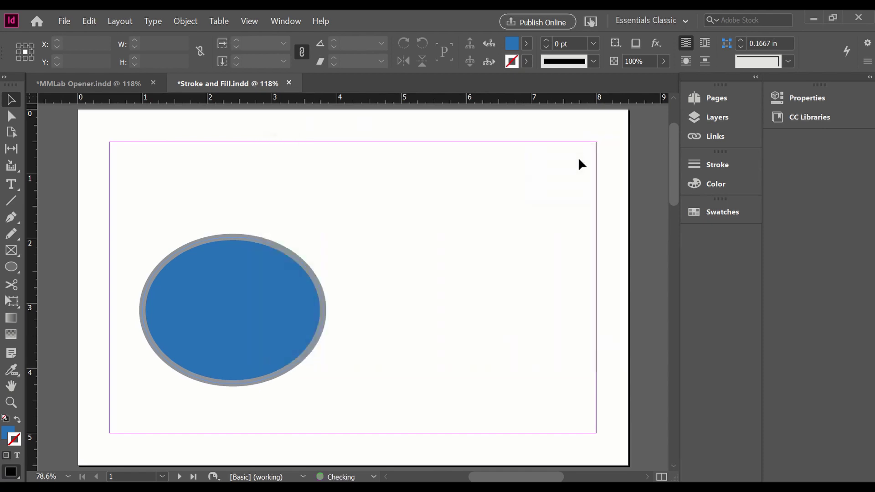
- Draw a tall 1.24 × 3.88 in ellipse right of the first, then deselect and preview
click(12, 272)
drag(426, 170, 508, 421)
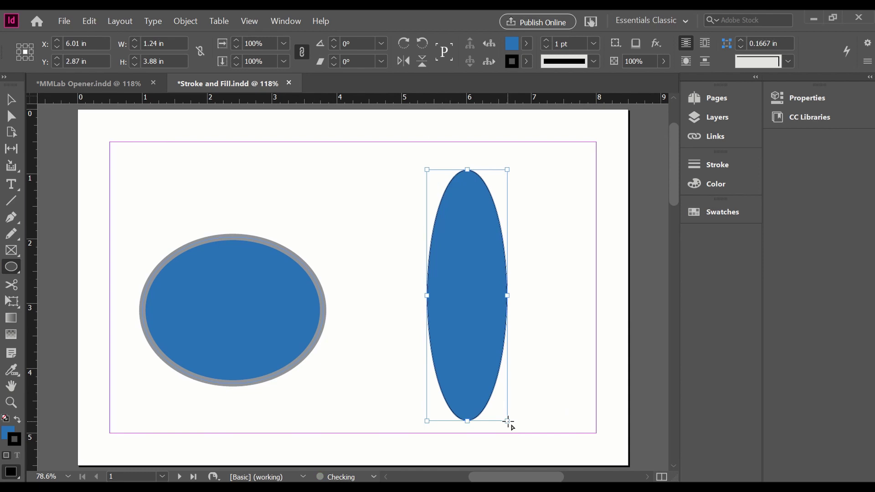
key(v)
key(v)
click(569, 377)
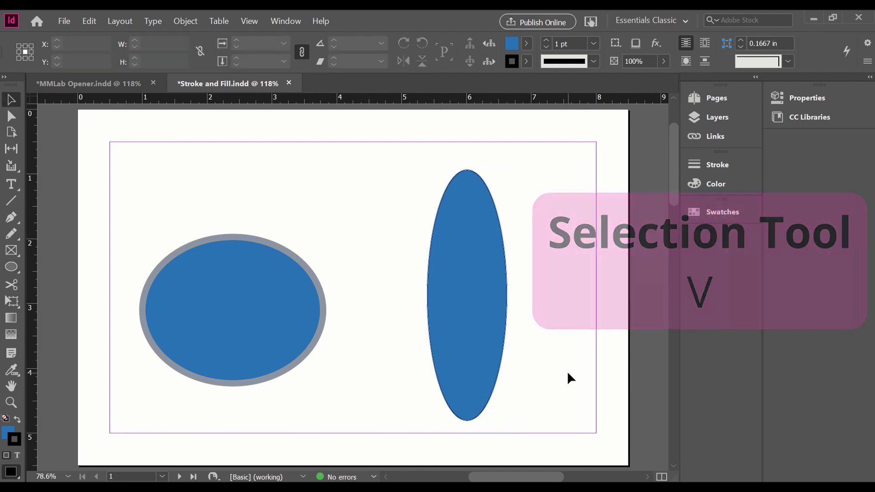
key(w)
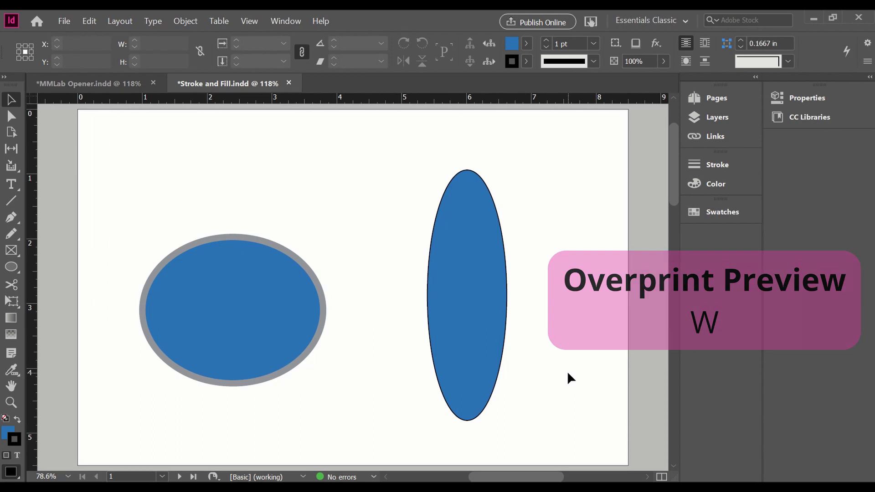